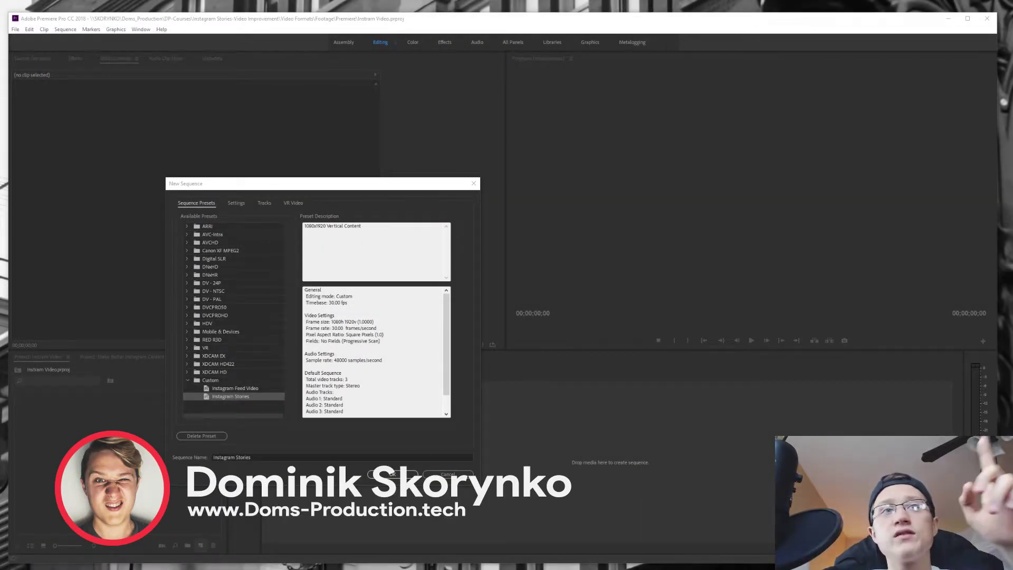
- Create a vertical 1080x1920 sequence from the Custom > Instagram Stories preset
left_click(261, 389)
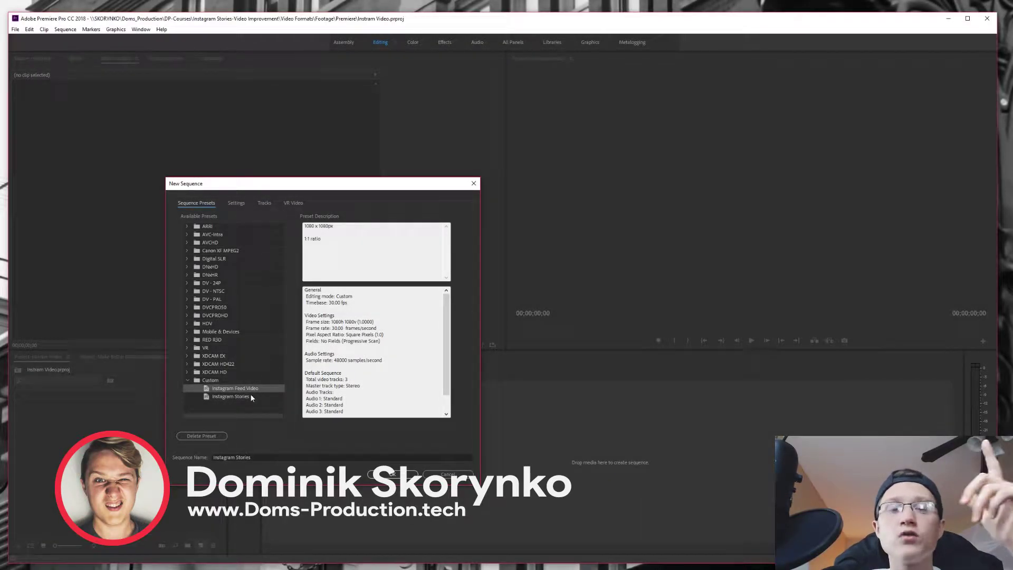
left_click(250, 397)
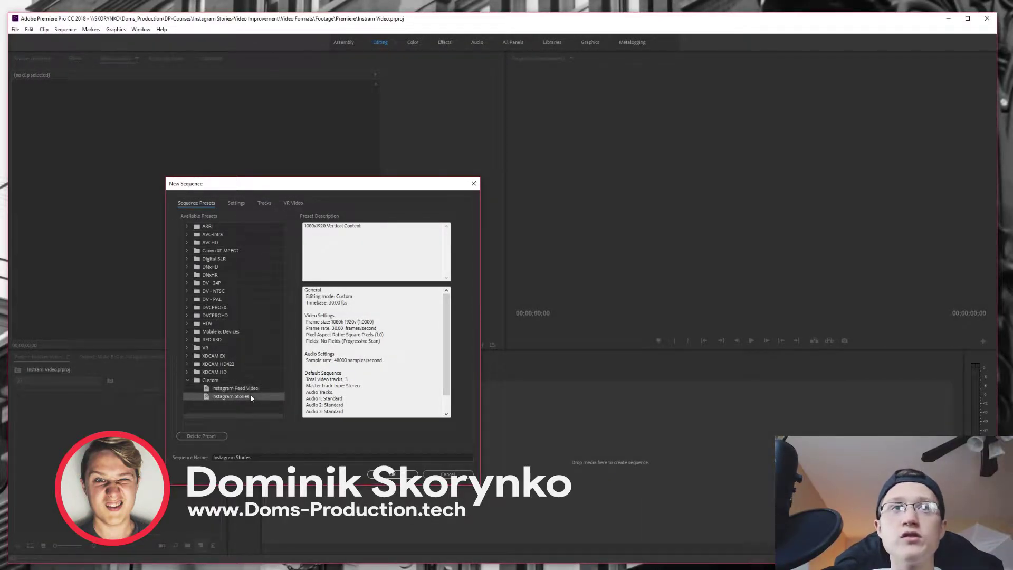
left_click(392, 475)
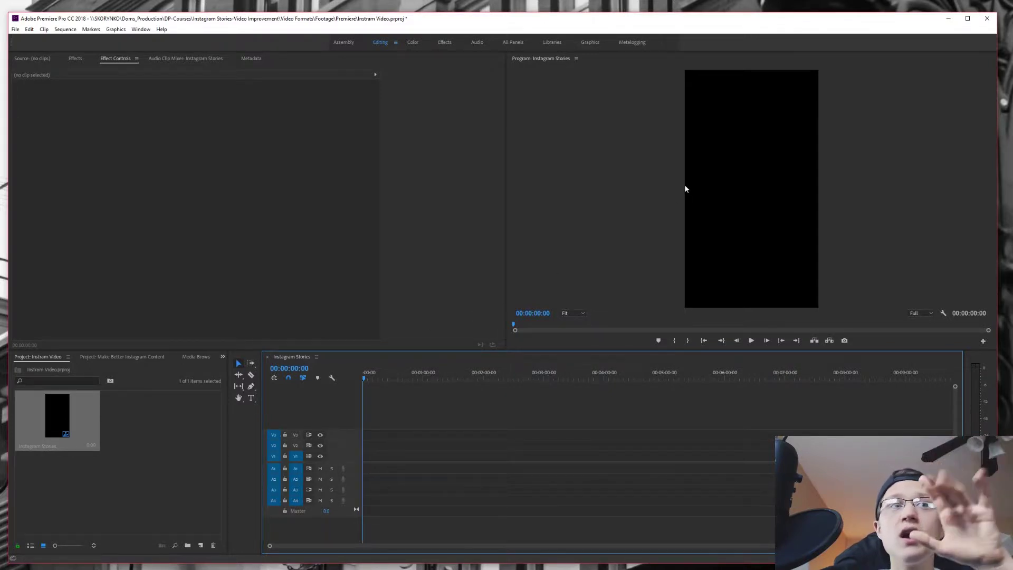
- Import S2340003.MP4 and a screen recording into the Project panel, then save the project
left_click(709, 176)
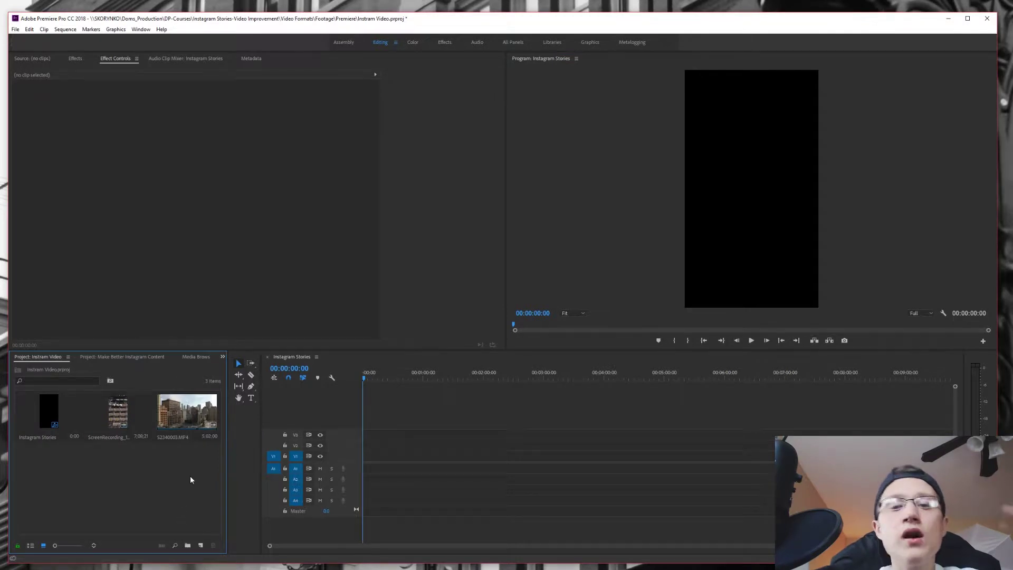
key("ctrl+s")
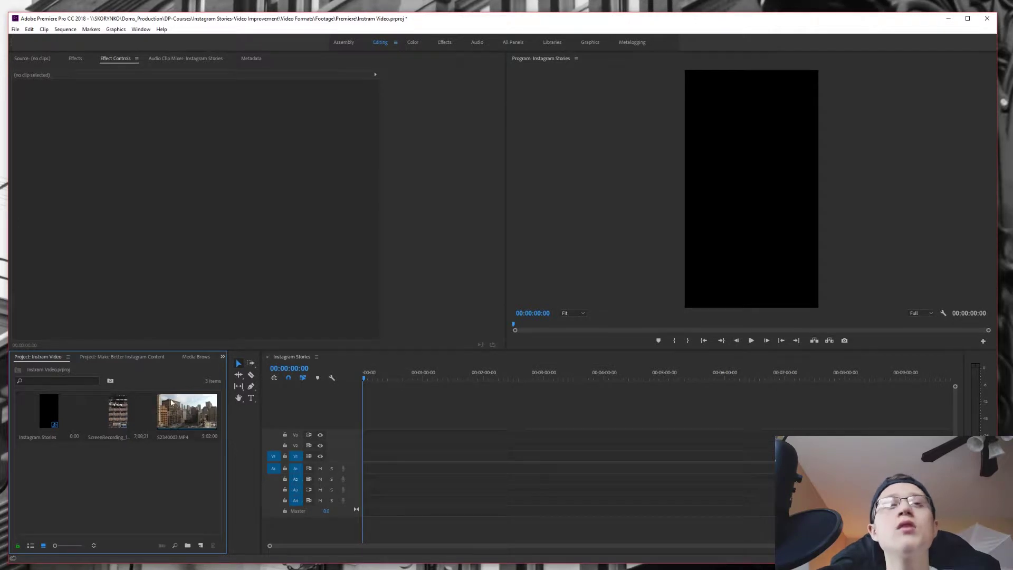
- Drag S2340003.MP4 onto the timeline and keep the existing vertical sequence settings
left_click_drag(174, 403, 368, 462)
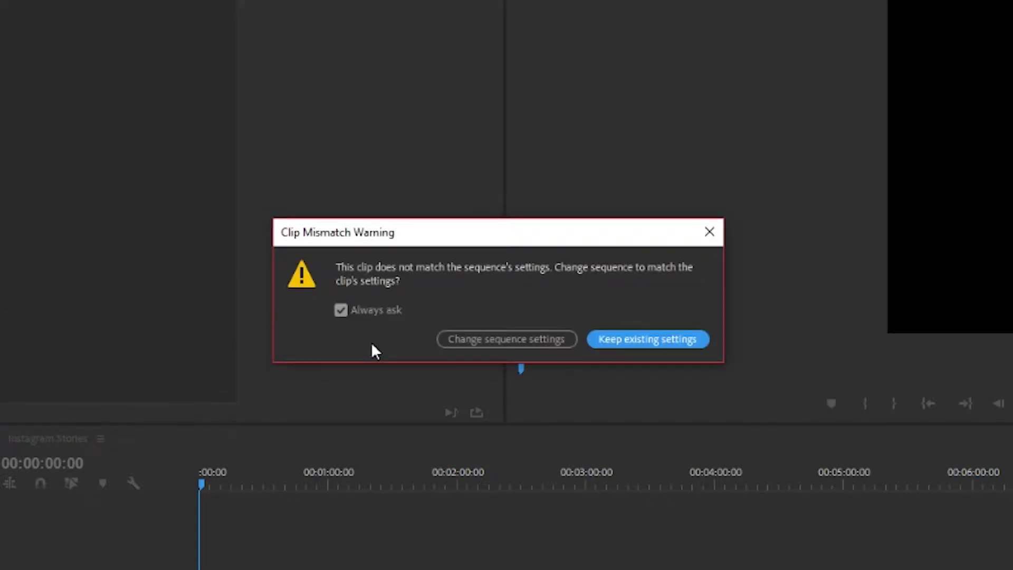
left_click(650, 340)
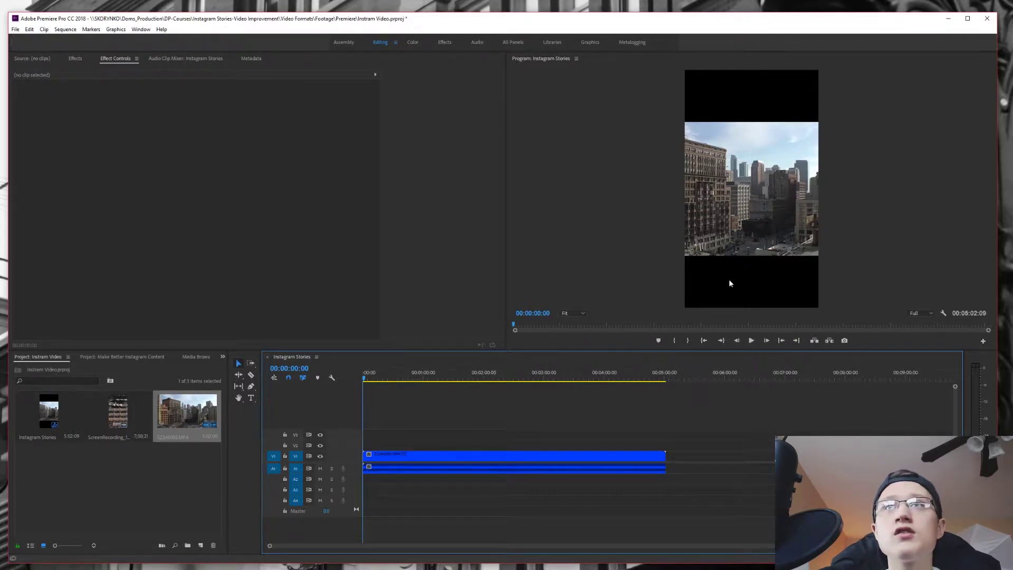
- Maximize the Program Monitor and select the city clip to show its bounding box
left_click(657, 205)
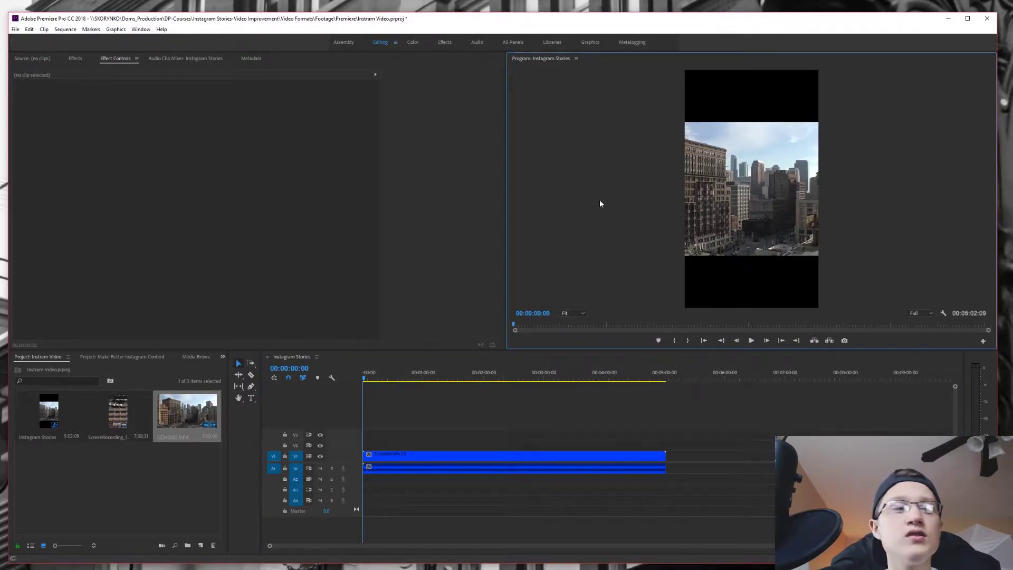
key("grave")
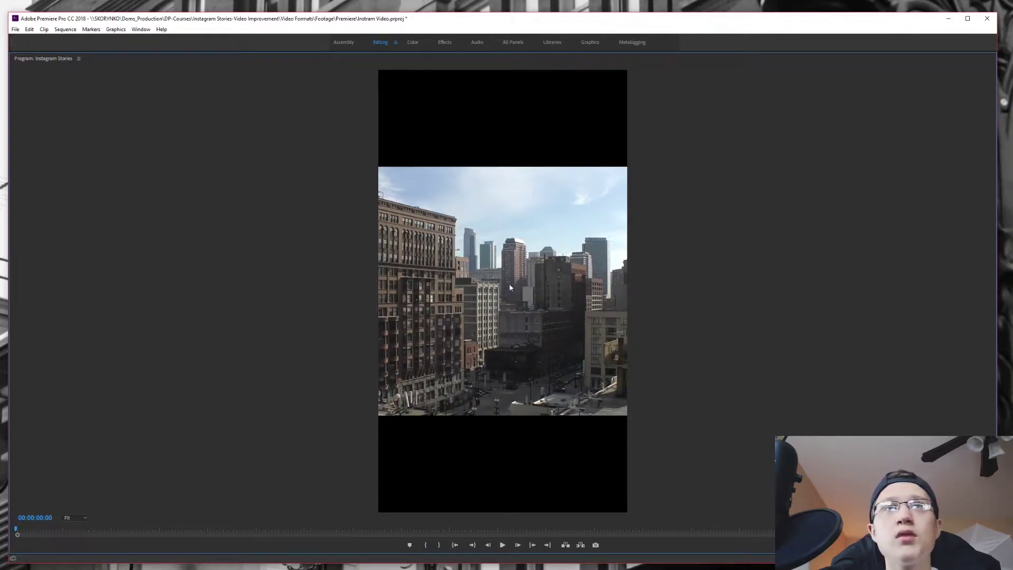
left_click(524, 285)
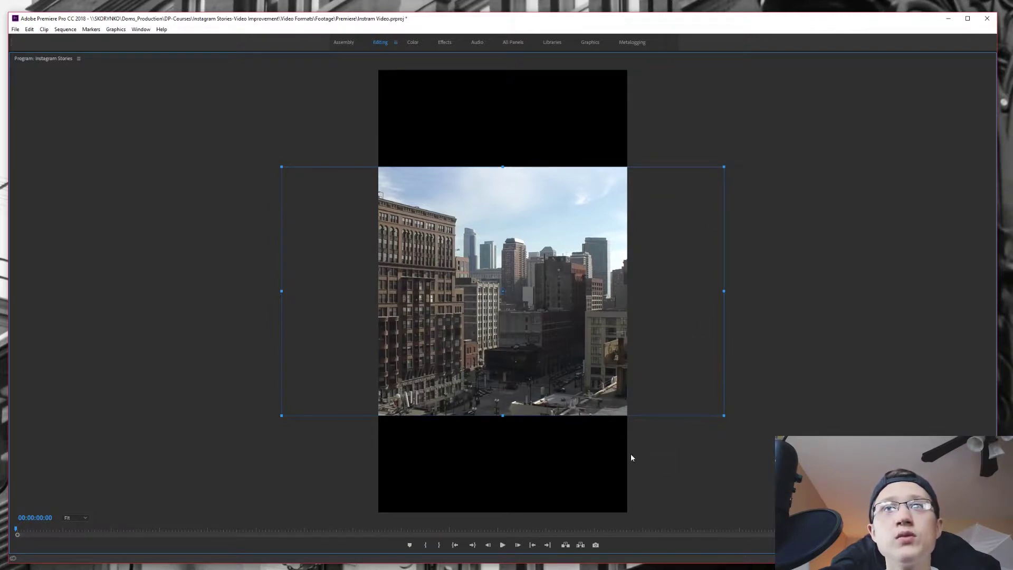
- Try a 90° rotation on the city clip and check it in the maximized preview
key("grave")
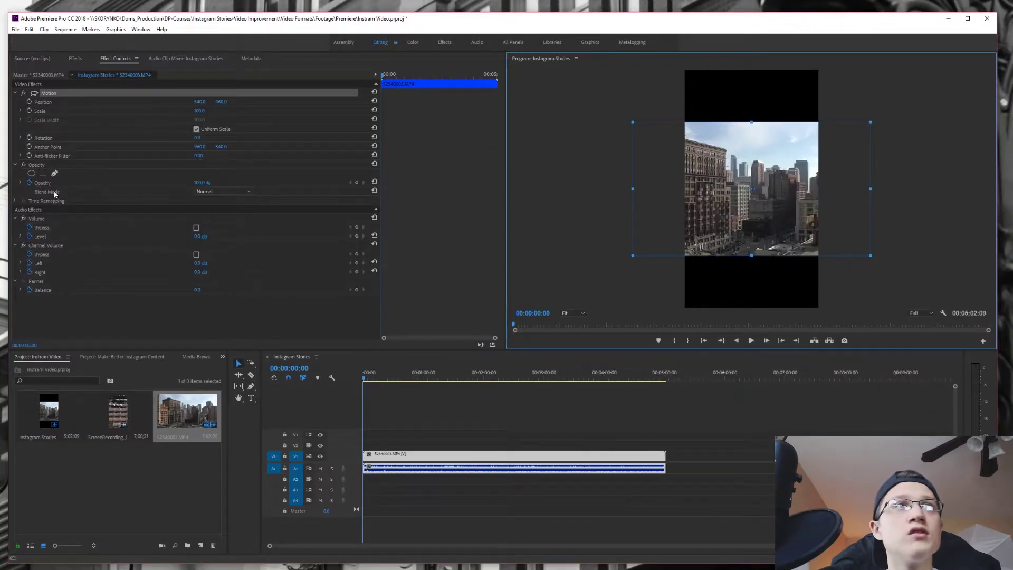
left_click(196, 138)
type("90")
key("Return")
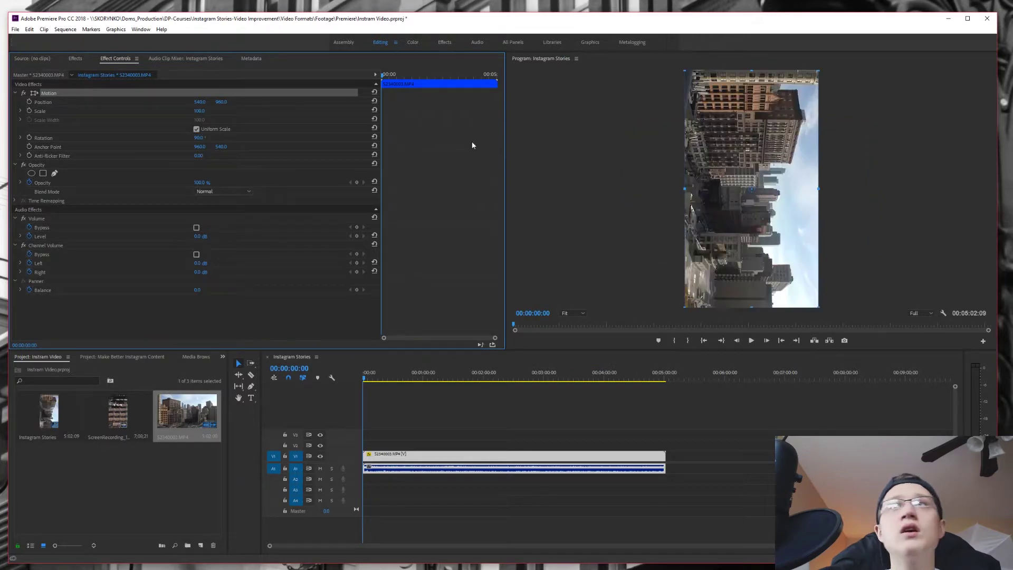
left_click(637, 151)
key("grave")
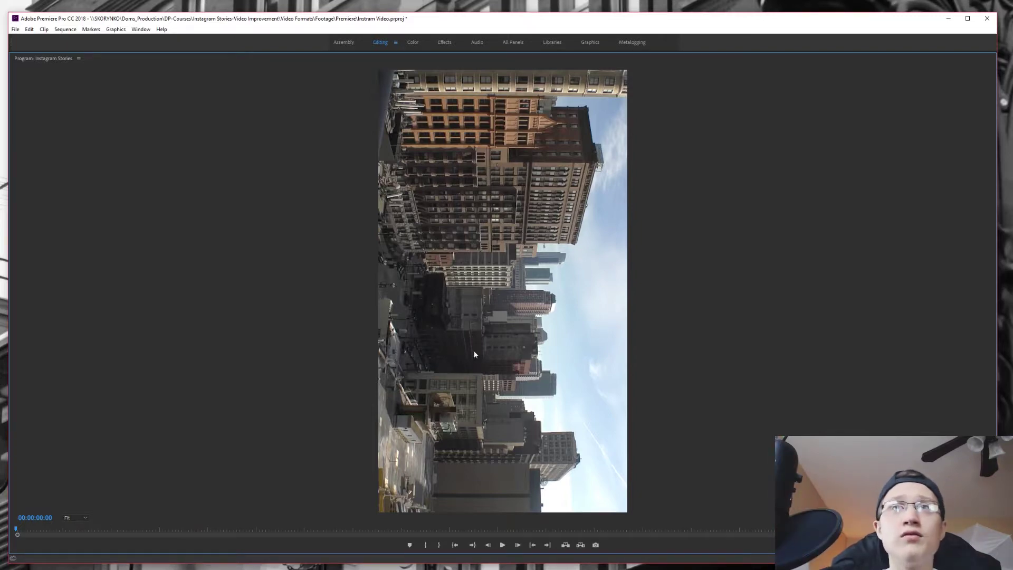
left_click(490, 338)
- Reset Rotation to 0 and drag the corner handle to scale the clip to fill the frame
key("grave")
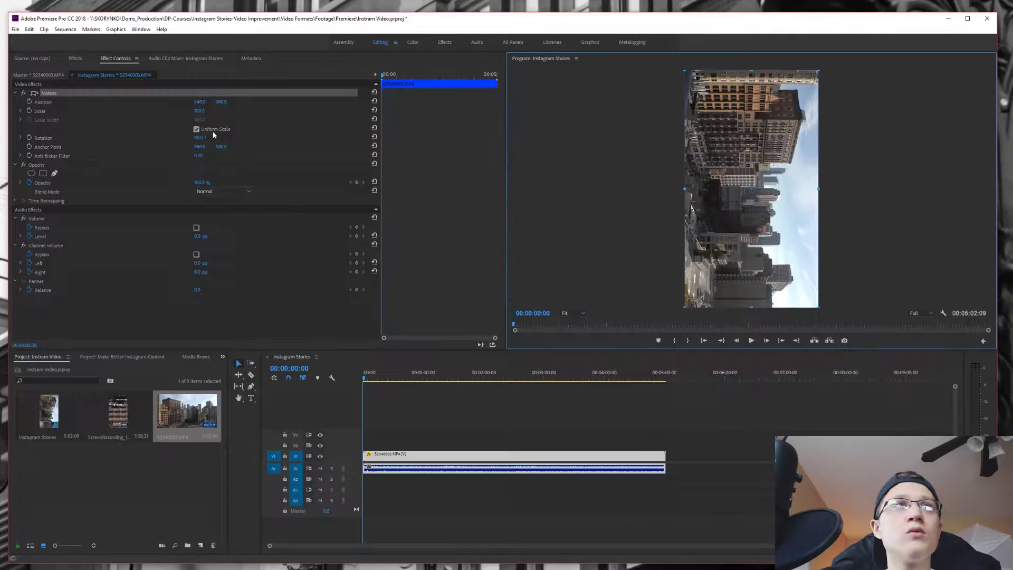
left_click(198, 138)
type("0")
key("Return")
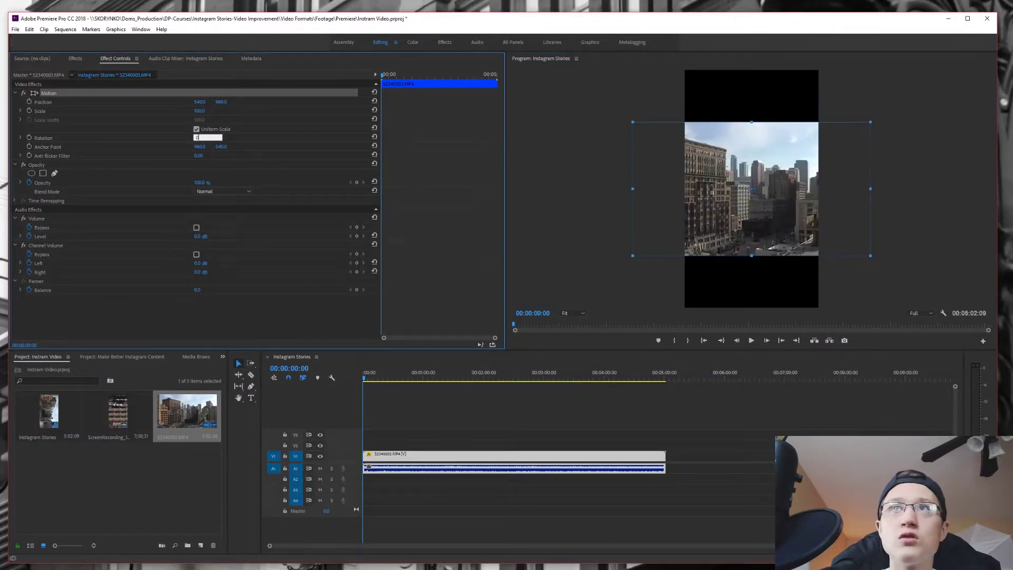
left_click_drag(870, 255, 921, 313)
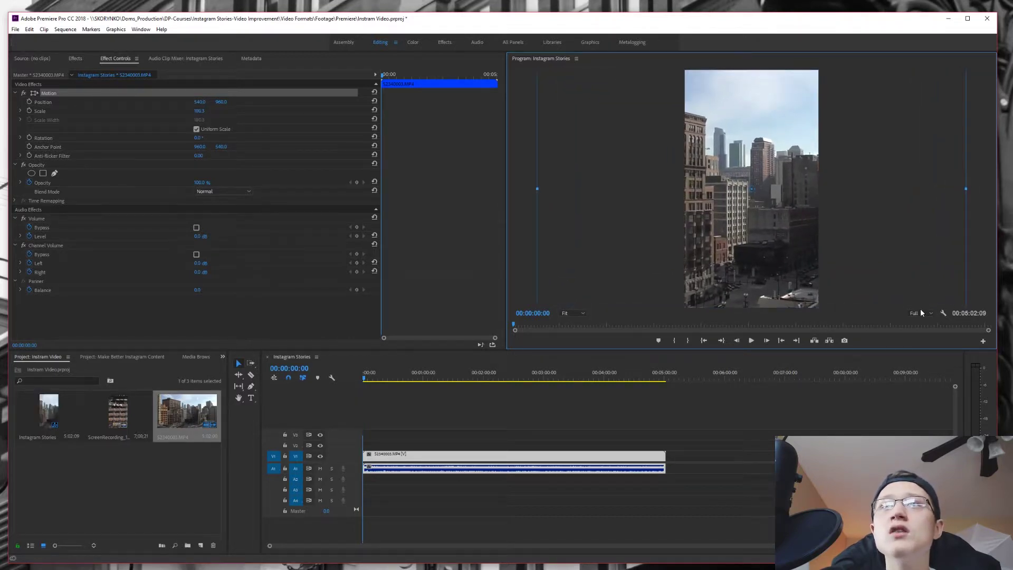
left_click(531, 157)
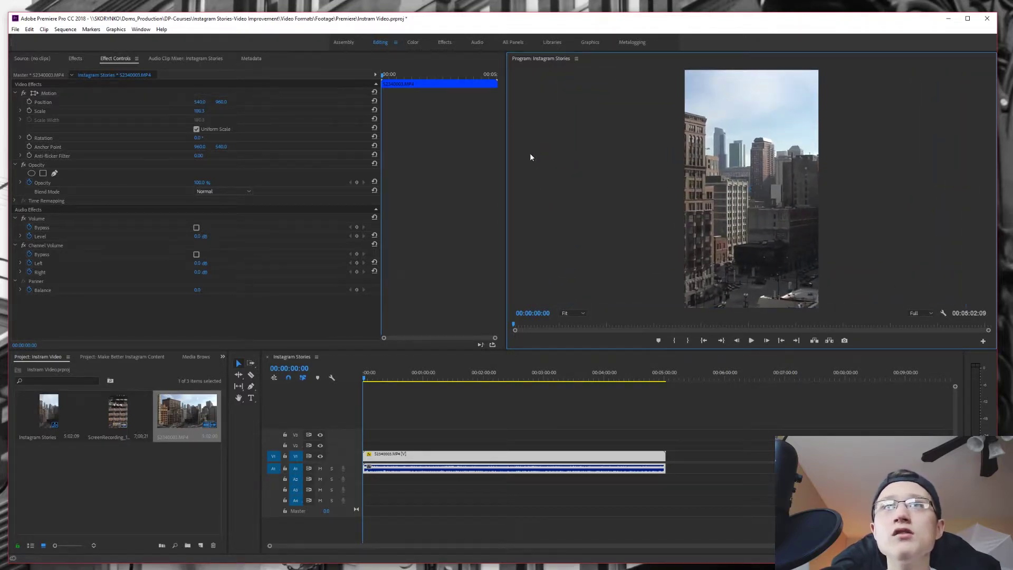
- Unlink the city clip and delete its A1 audio
right_click(537, 455)
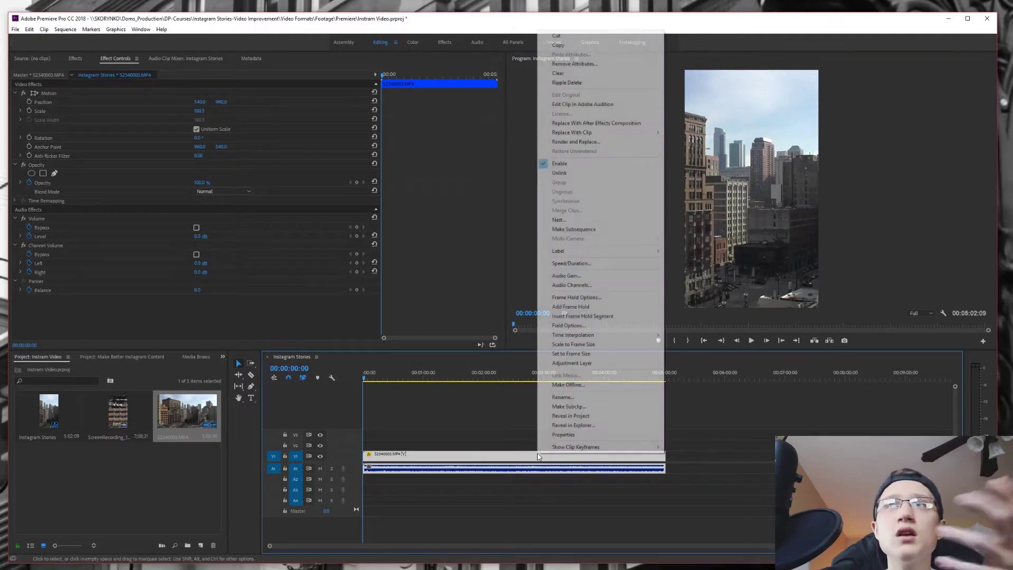
left_click(563, 173)
left_click(498, 470)
key("Delete")
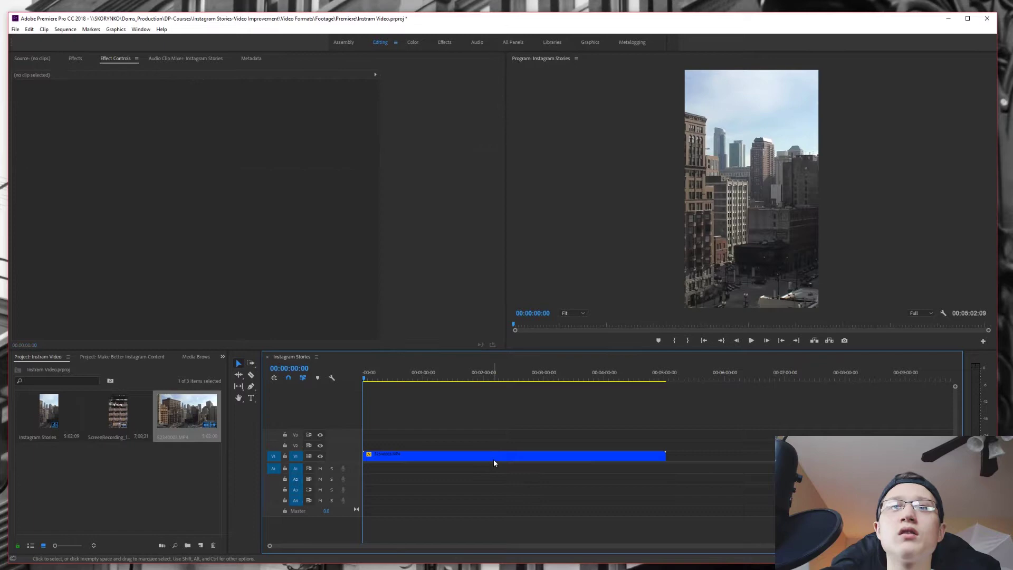
left_click(493, 459)
- Set the clip's Speed/Duration to 00:00:30:00
right_click(494, 462)
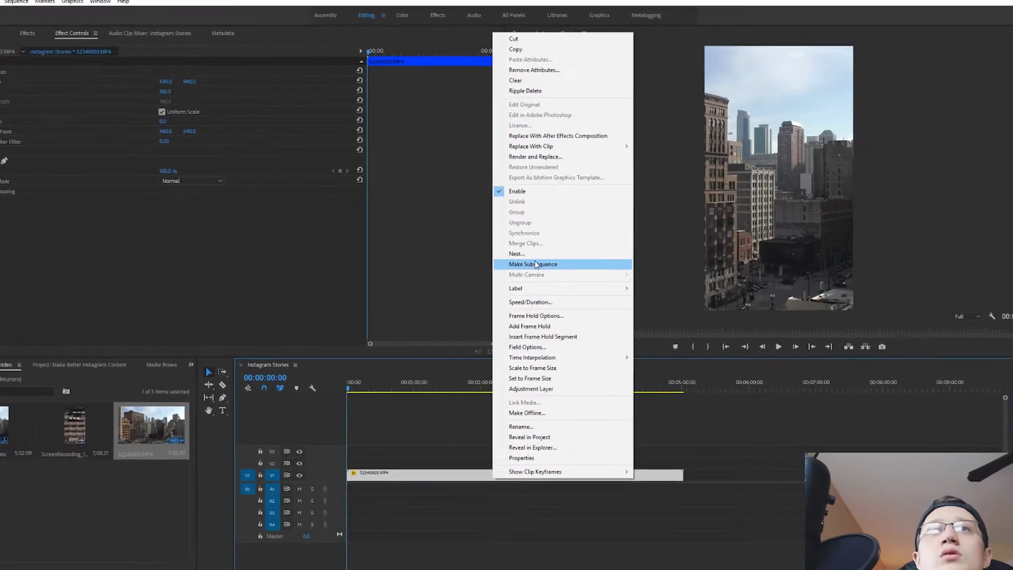
left_click(559, 302)
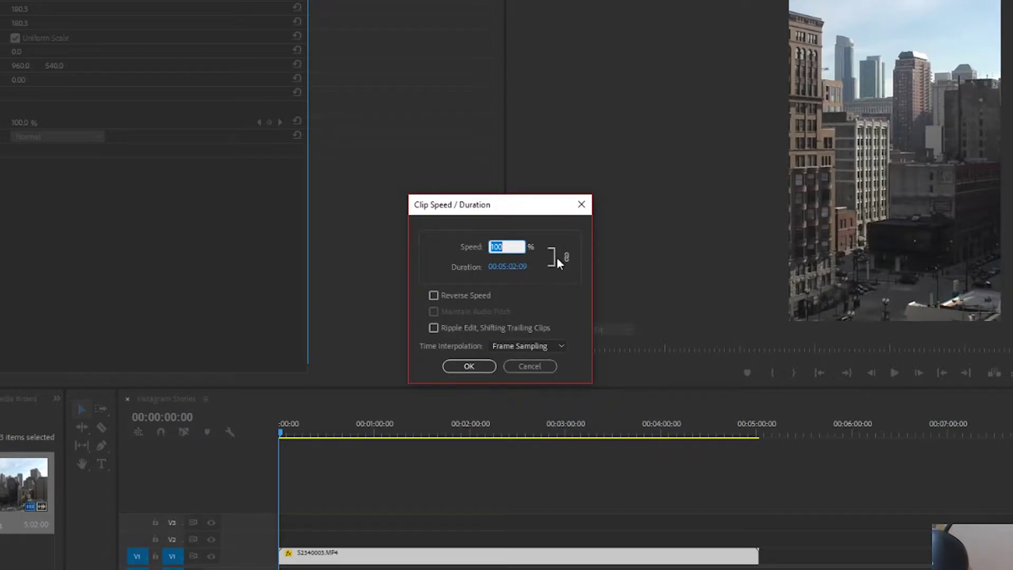
key("Right")
left_click(505, 267)
left_click(505, 268)
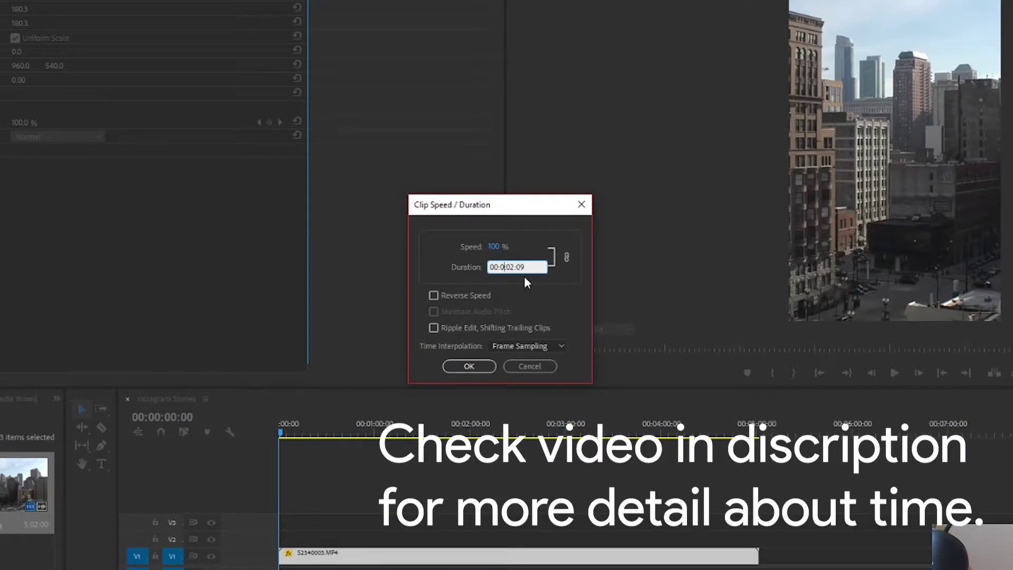
type("0")
key("Delete")
key("Delete")
key("Delete")
key("Delete")
type("30")
key("Return")
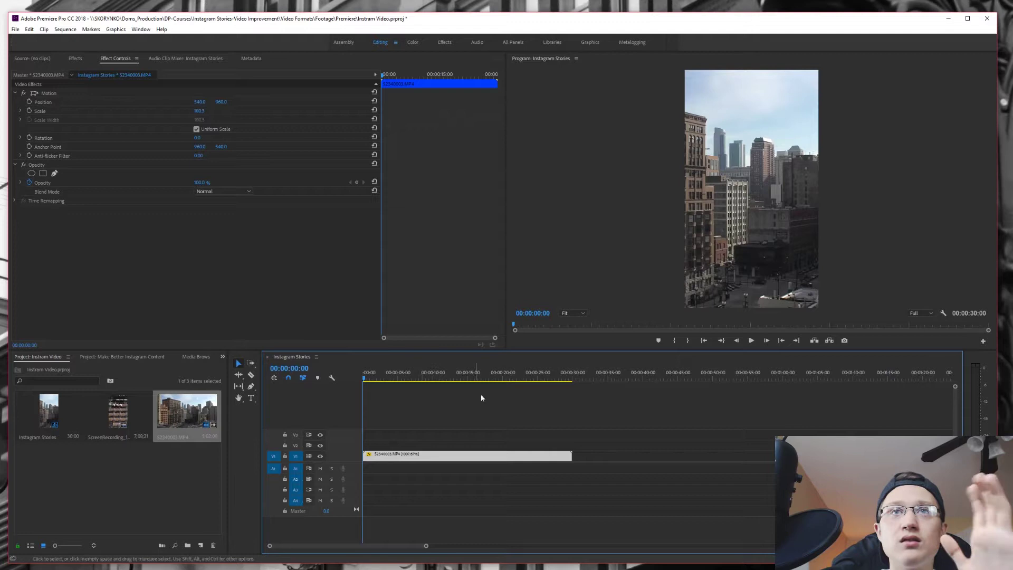
left_click(477, 378)
- In Lumetri Basic Correction, warm the Temperature and lower Highlights and Shadows
left_click_drag(476, 378, 351, 379)
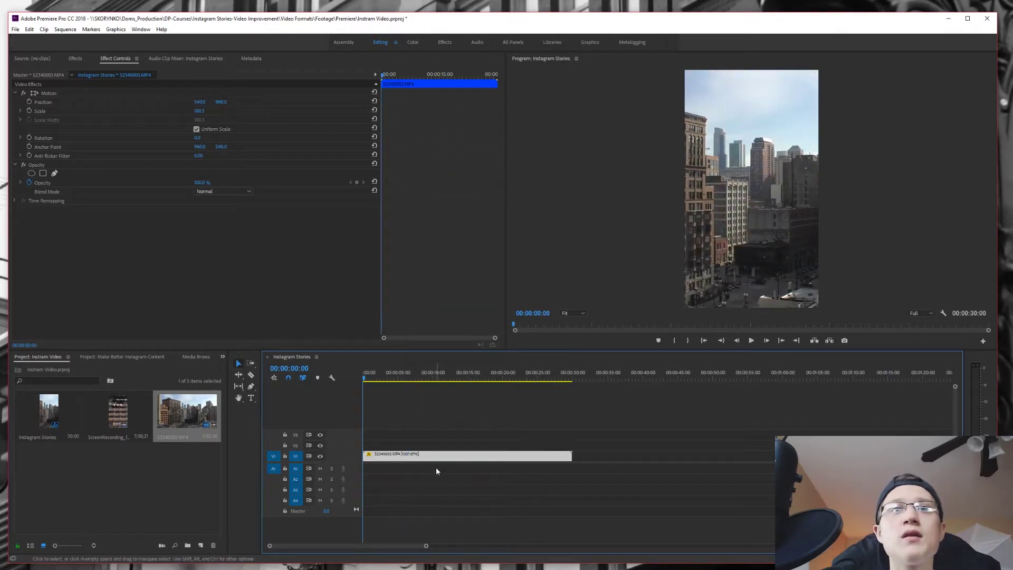
left_click(413, 44)
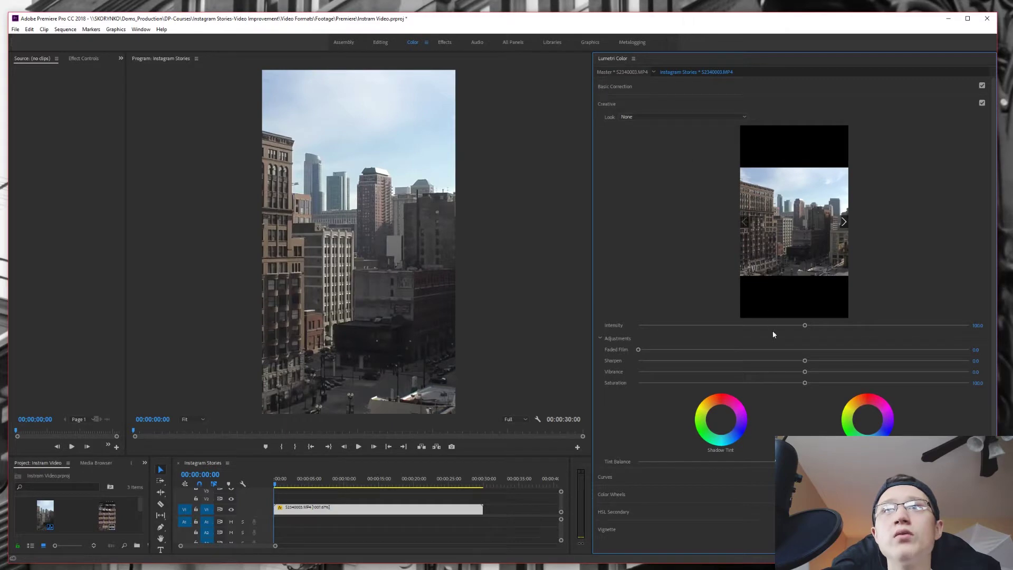
left_click(650, 116)
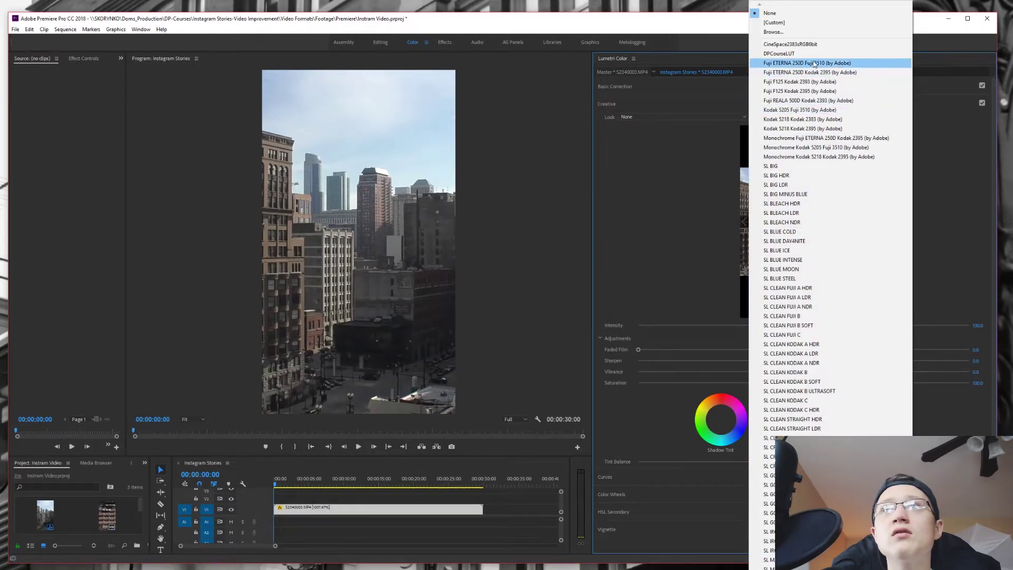
left_click(671, 184)
left_click(628, 87)
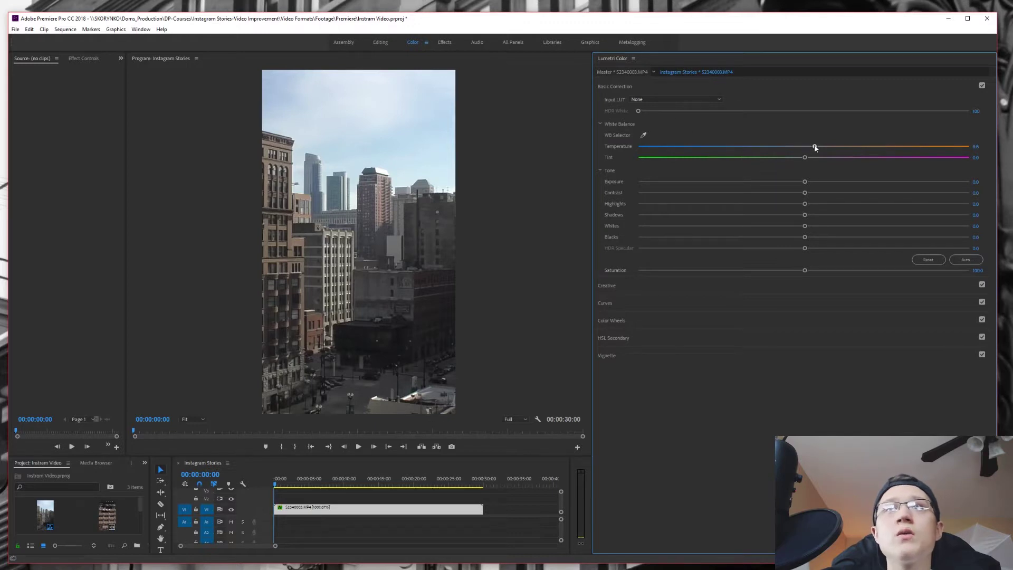
left_click_drag(806, 147, 796, 181)
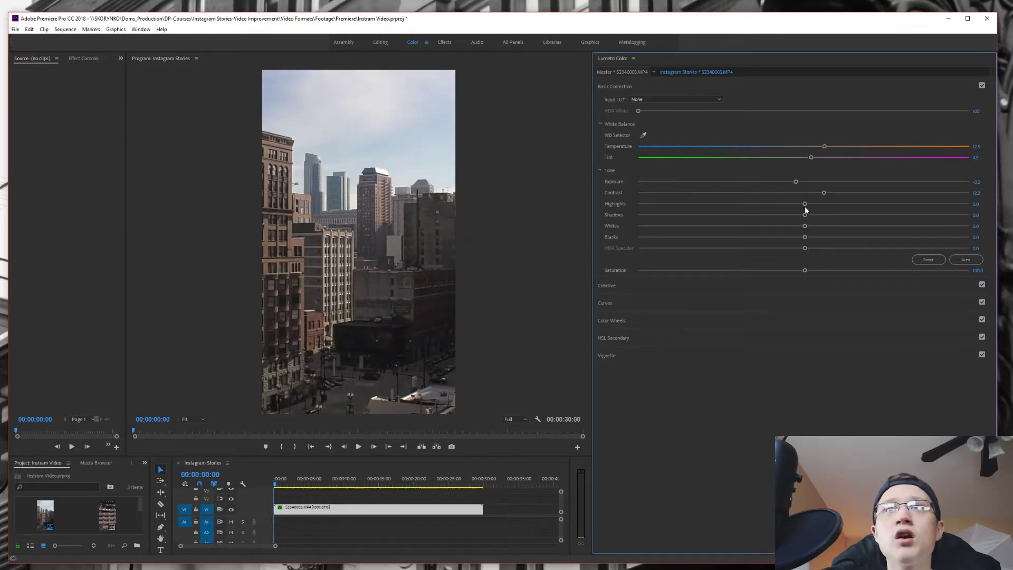
left_click_drag(798, 205, 888, 203)
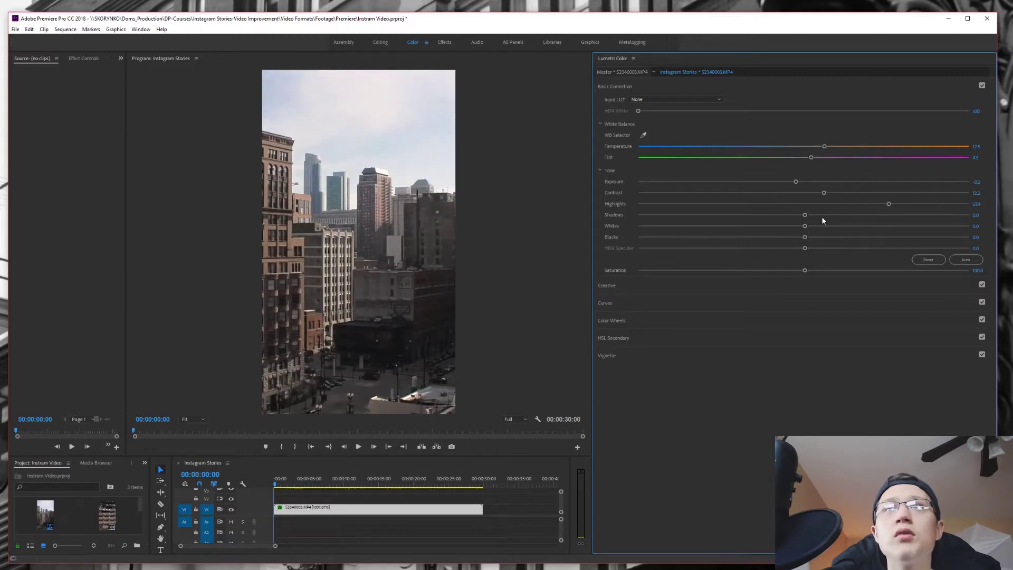
left_click_drag(799, 214, 743, 230)
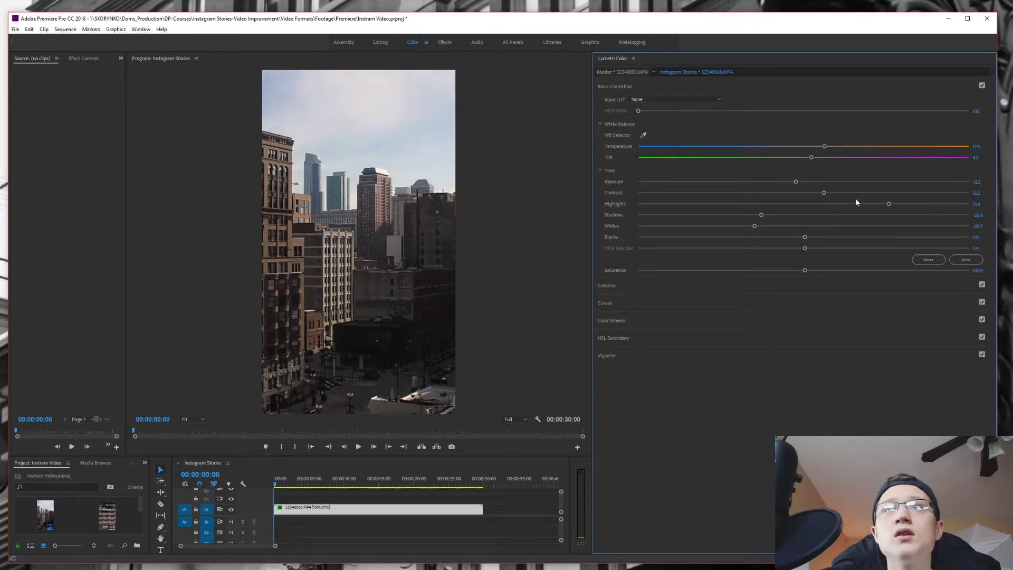
left_click_drag(889, 203, 844, 206)
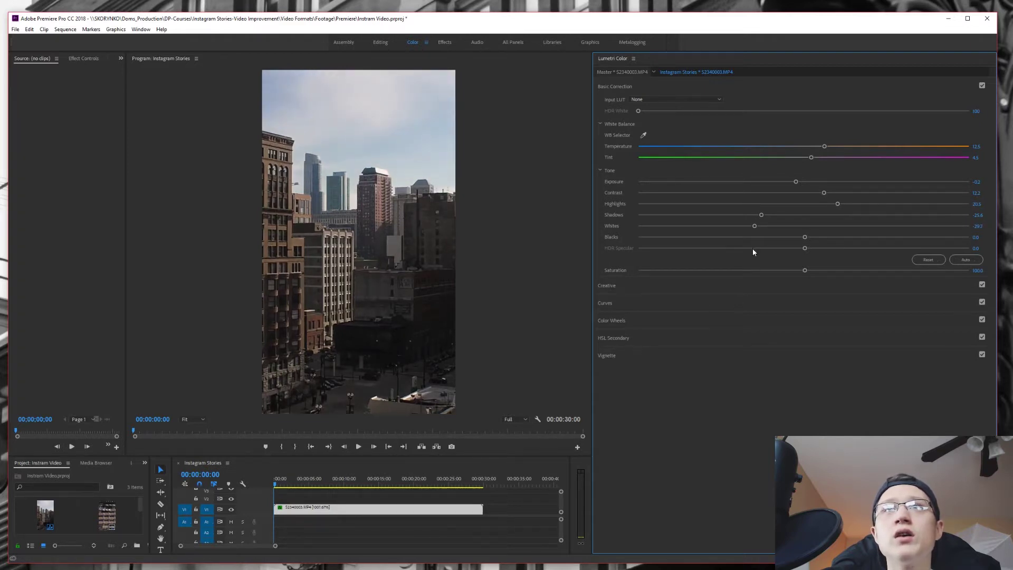
- Add a gentle S-curve in RGB Curves, deepening darks and lifting highlights
left_click(606, 303)
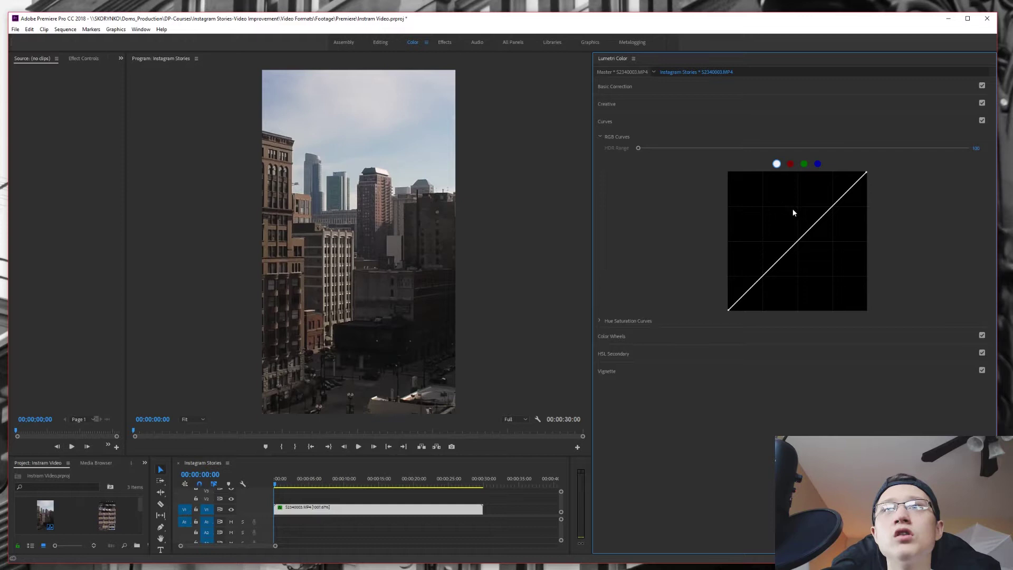
left_click_drag(762, 280, 765, 278)
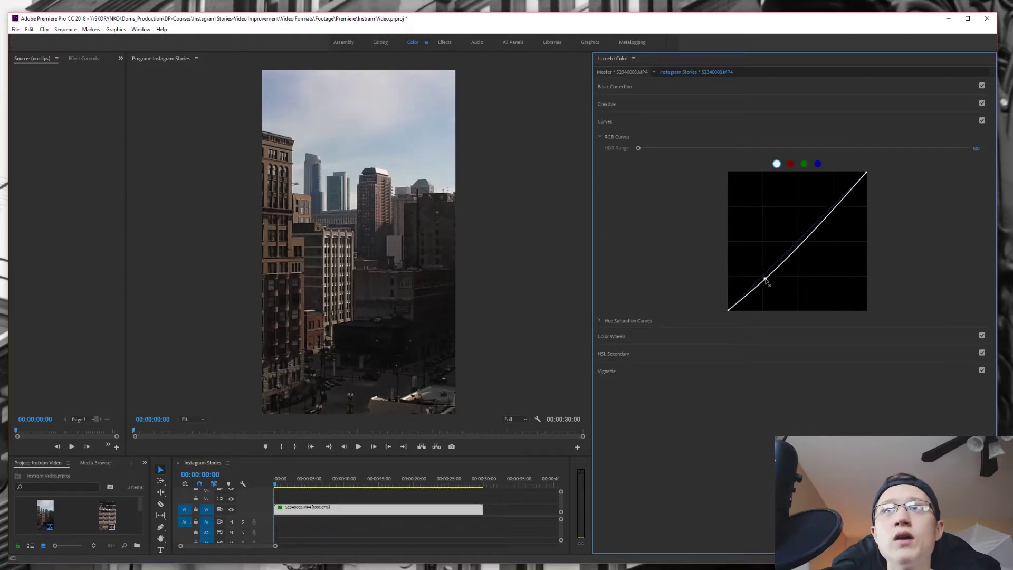
left_click_drag(827, 220, 823, 214)
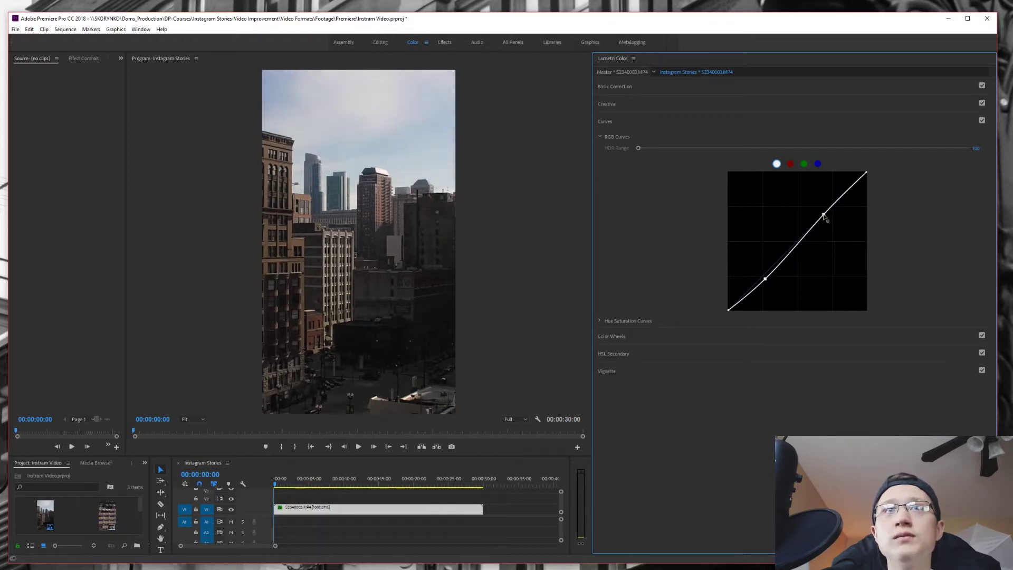
left_click(625, 339)
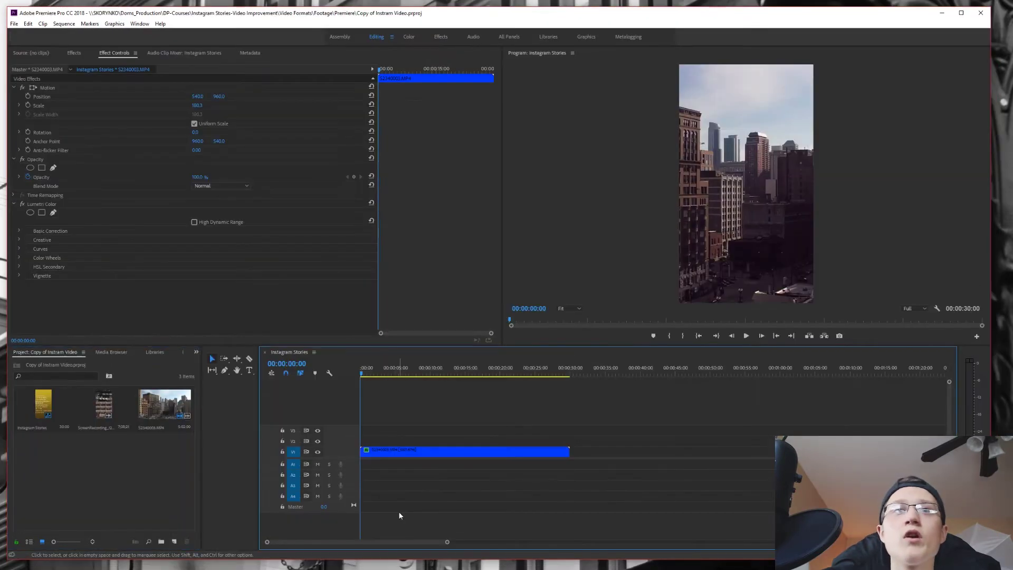
- Reselect the time-lapse and tint the Shadows and Midtones color wheels
left_click(399, 516)
left_click(379, 453)
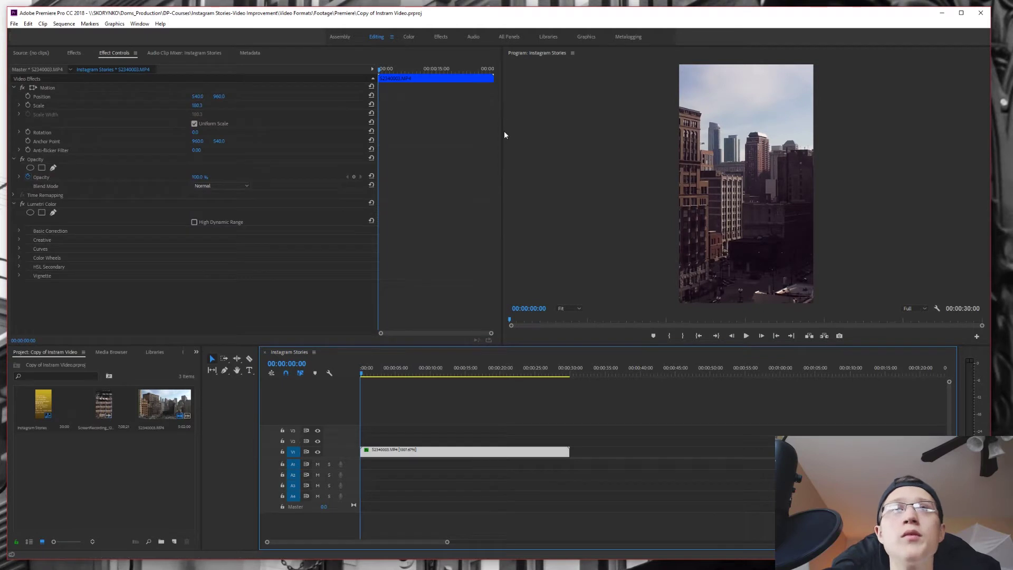
left_click(411, 37)
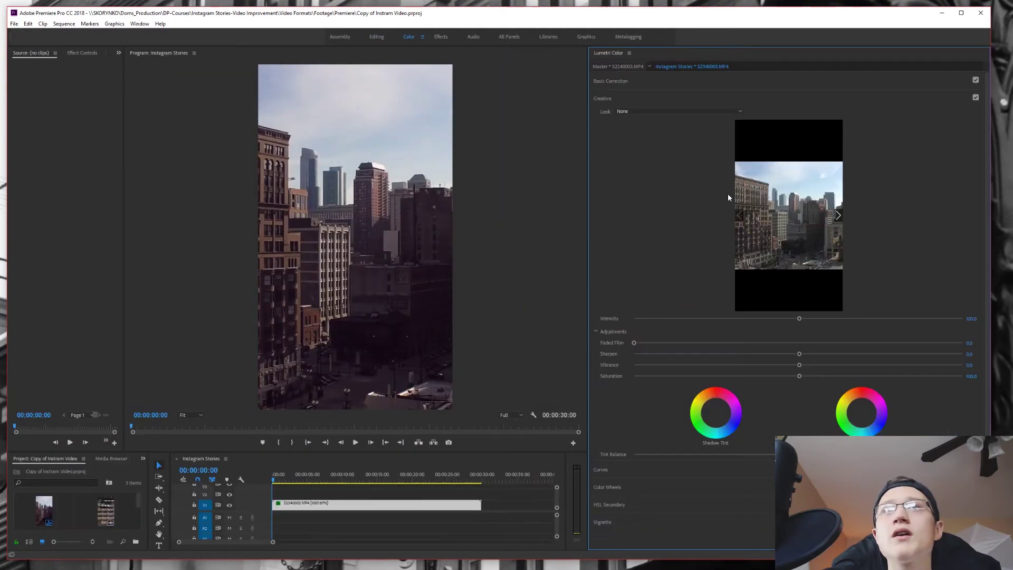
left_click(606, 487)
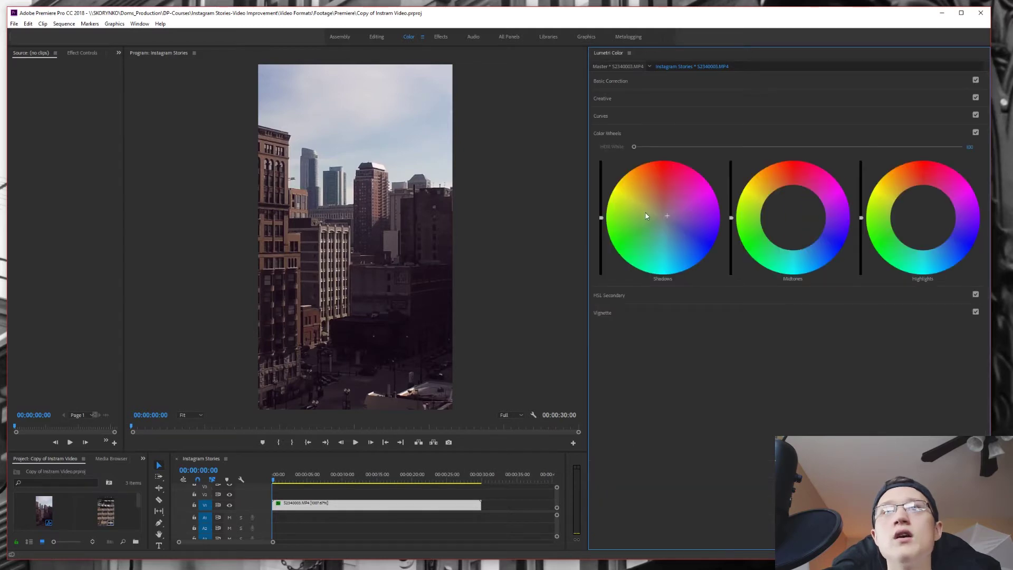
left_click_drag(646, 215, 668, 222)
left_click_drag(773, 218, 787, 206)
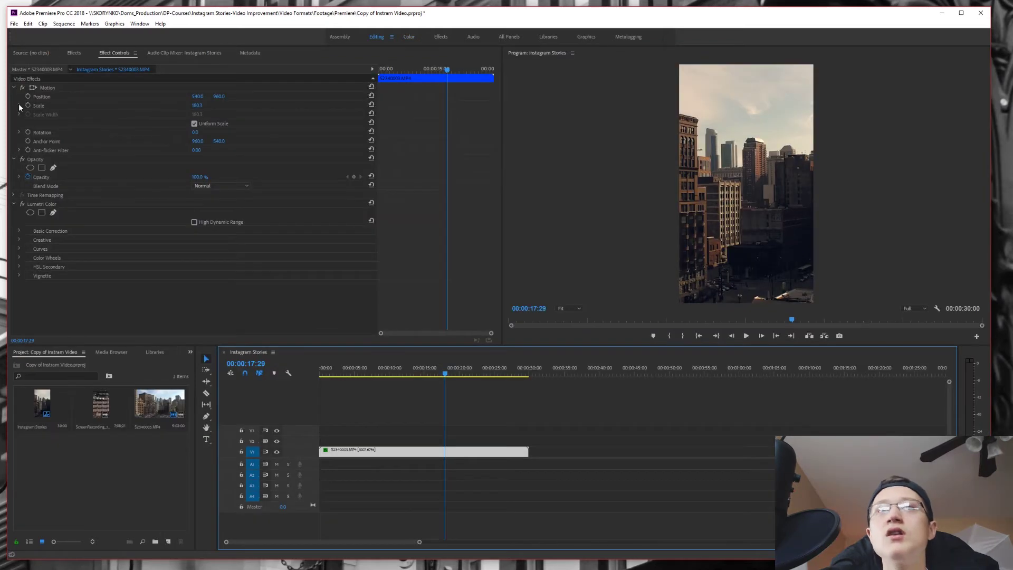
- Scrub later into the sequence to preview the graded time-lapse
left_click_drag(446, 367, 487, 365)
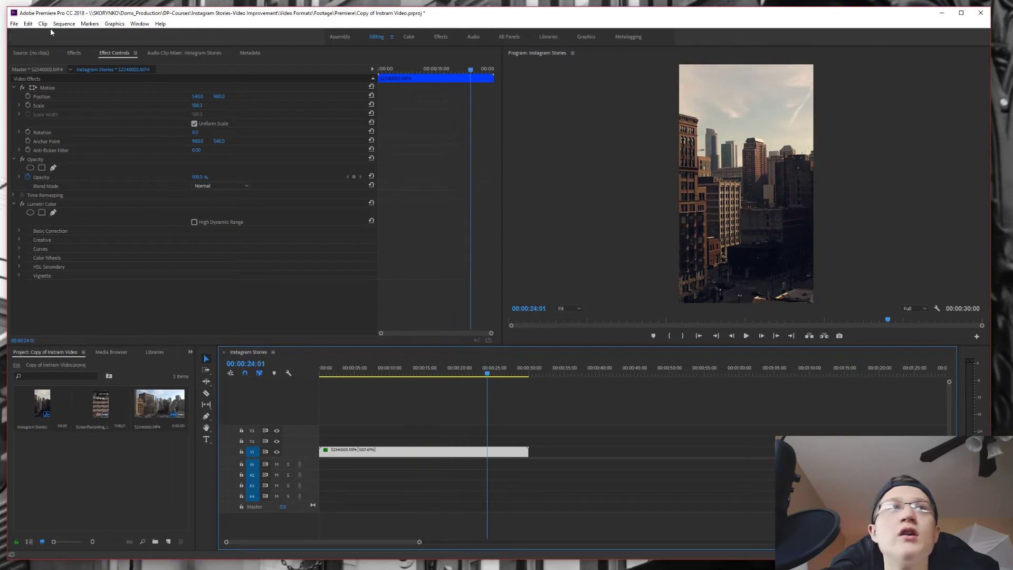
left_click(14, 25)
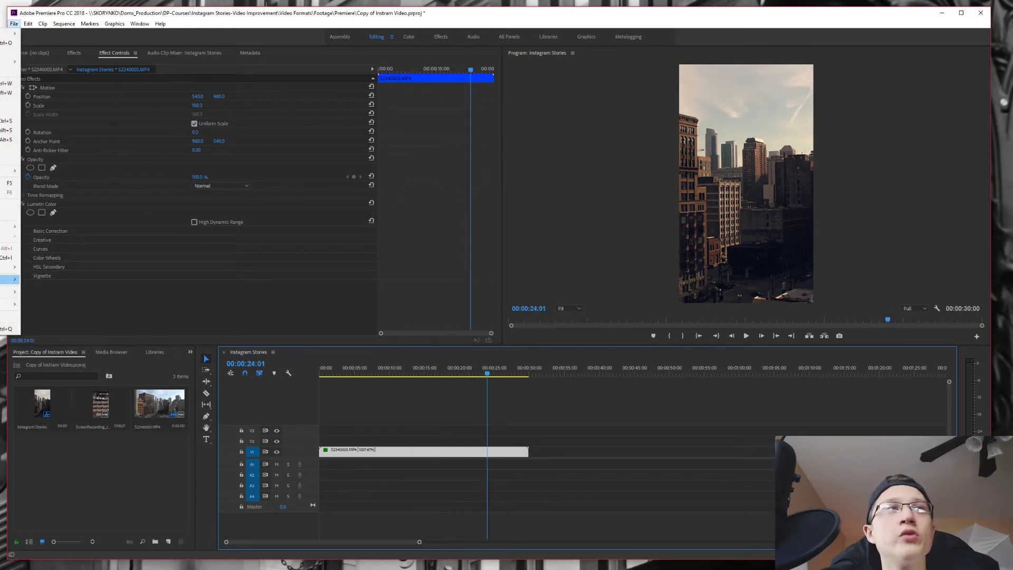
left_click(465, 503)
- Export as H.264 with the Match Source - High bitrate preset to Instagram Stories.mp4
key("ctrl+m")
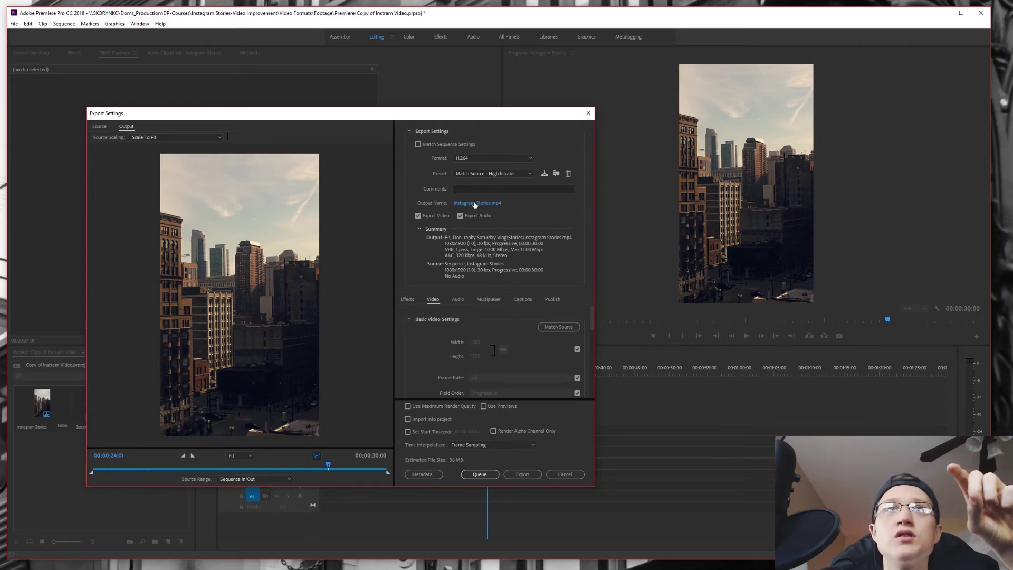
left_click(466, 173)
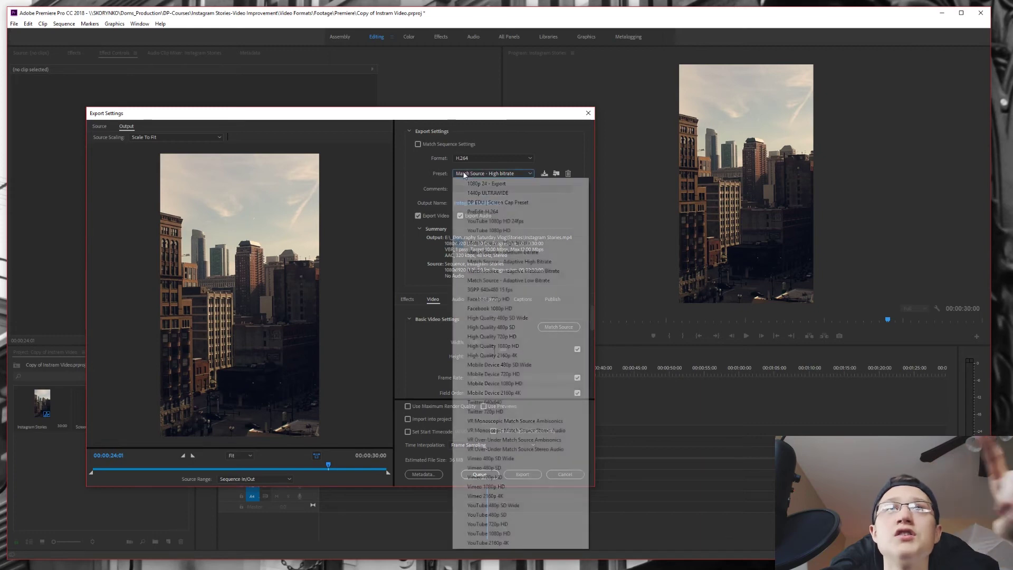
left_click(426, 176)
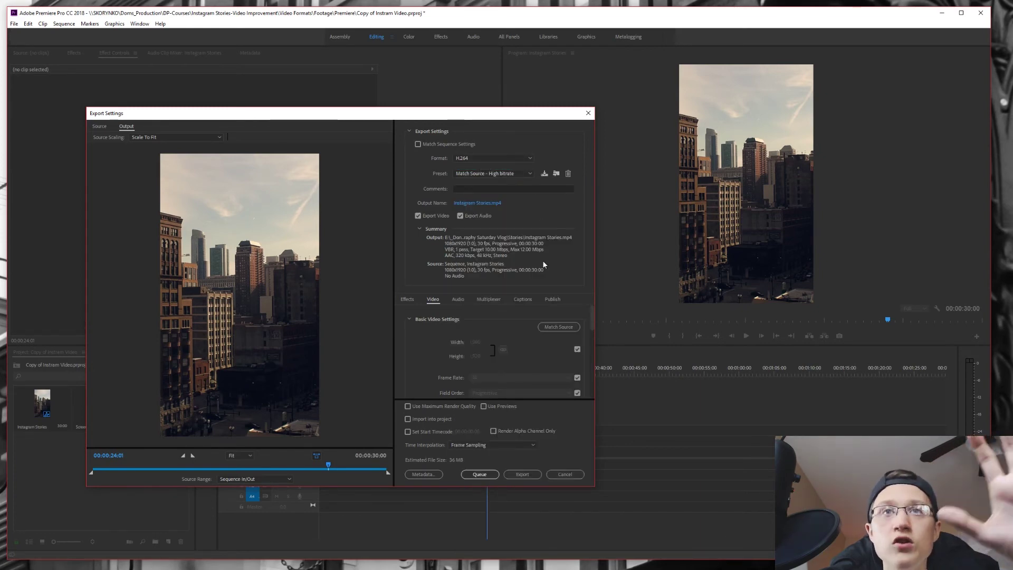
scroll(519, 375, "down", 5)
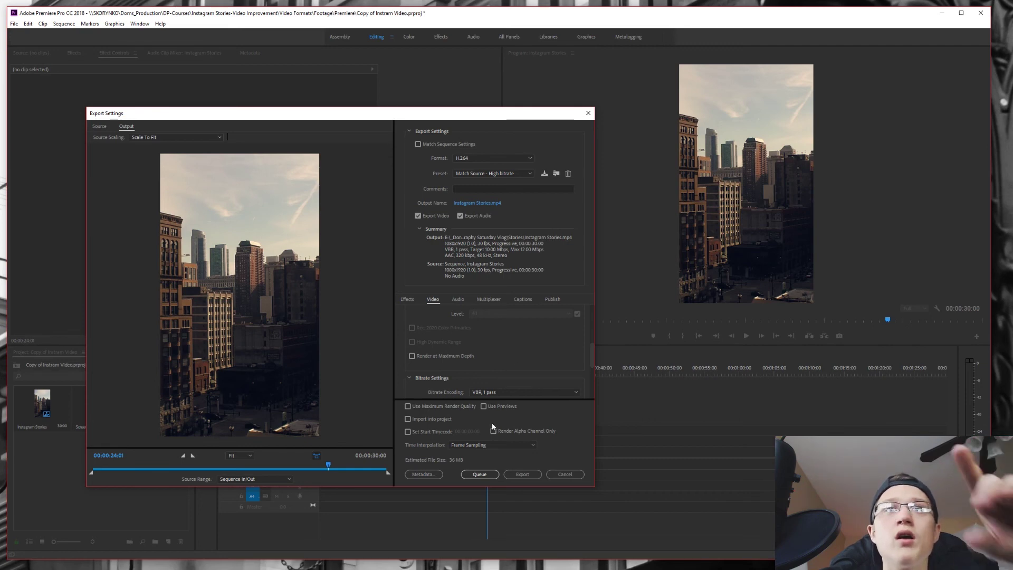
left_click(521, 474)
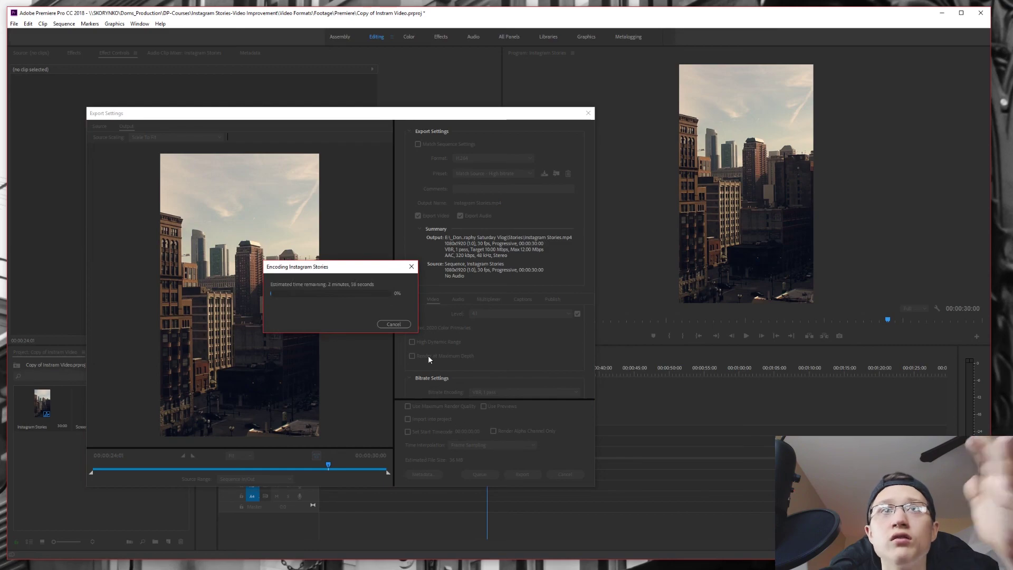